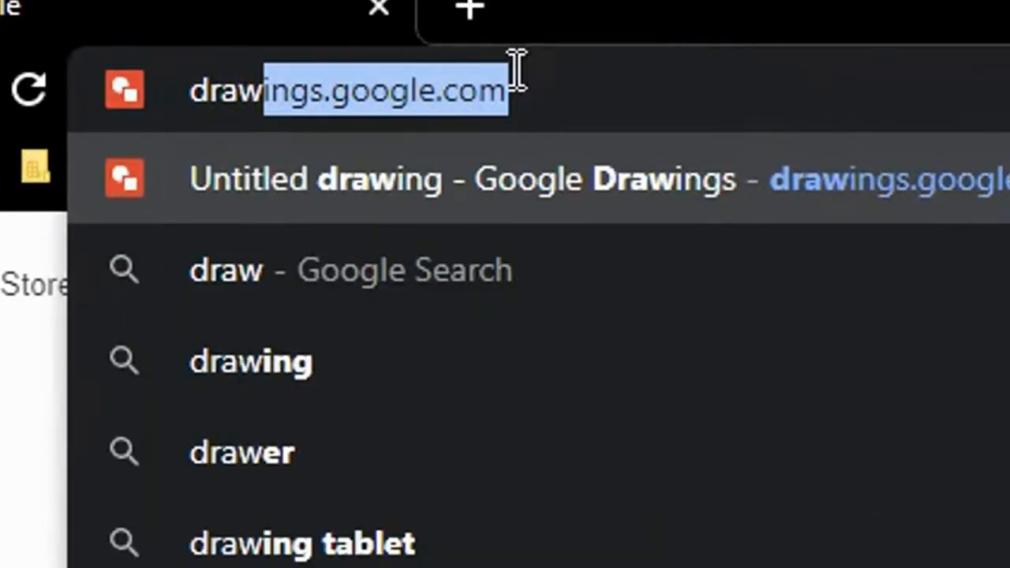
# Go to Google Drive and create a new Google Drawings file
pyautogui.click(765, 106)
pyautogui.moveTo(765, 106); pyautogui.dragTo(126, 109)
pyautogui.write('drive/my-drive')
pyautogui.press('Return')
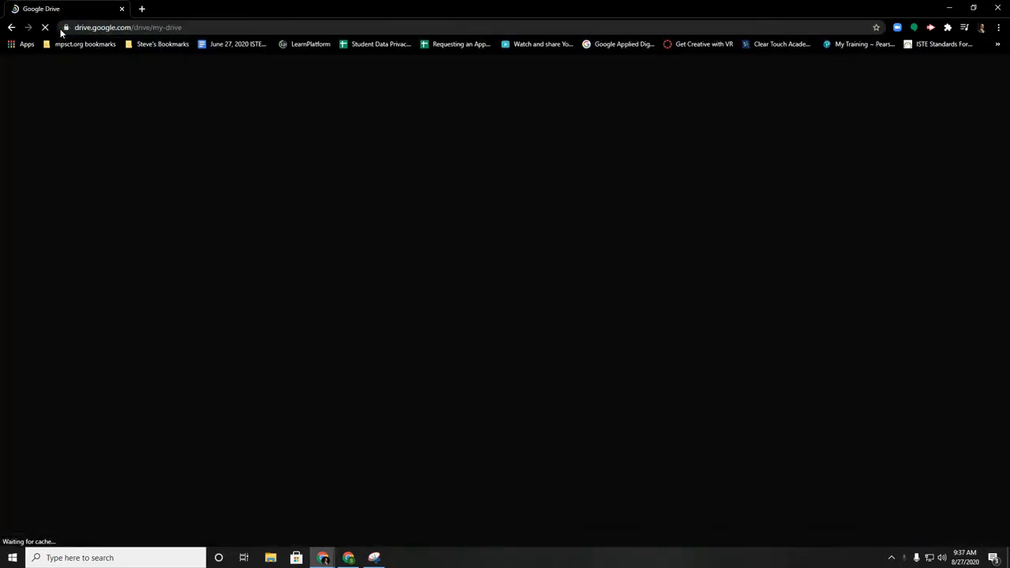
pyautogui.click(53, 116)
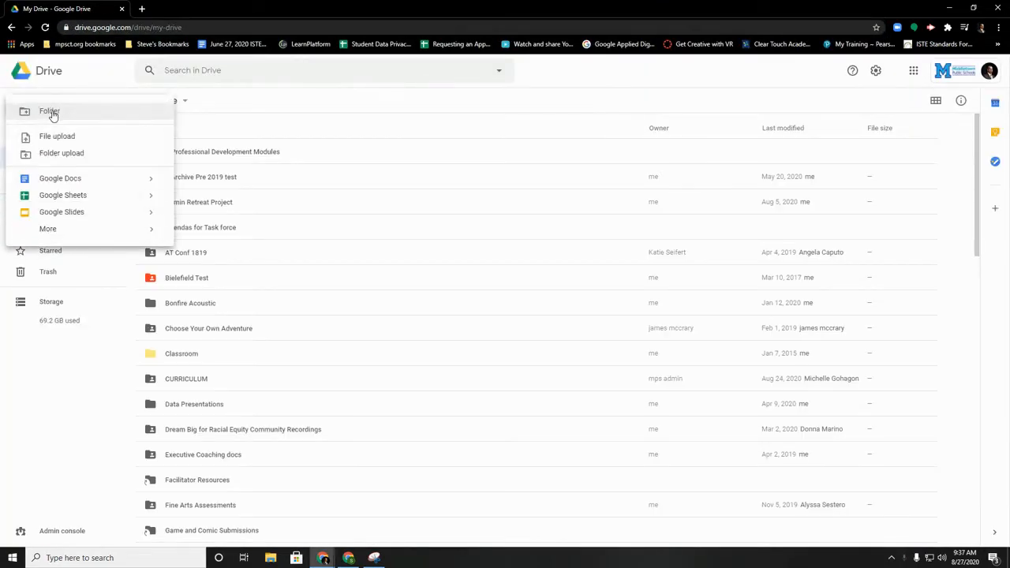
pyautogui.moveTo(63, 229)
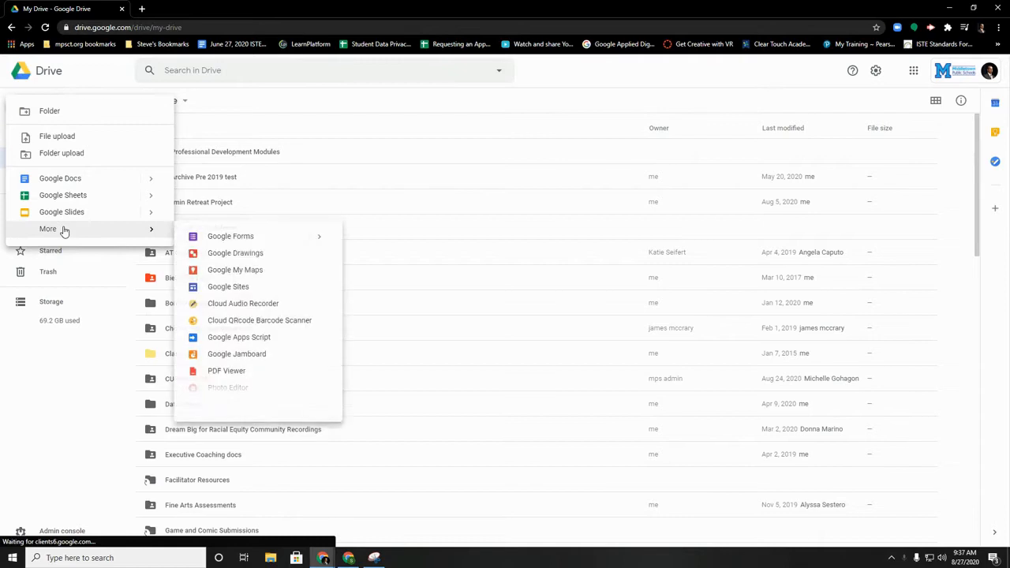
pyautogui.click(251, 255)
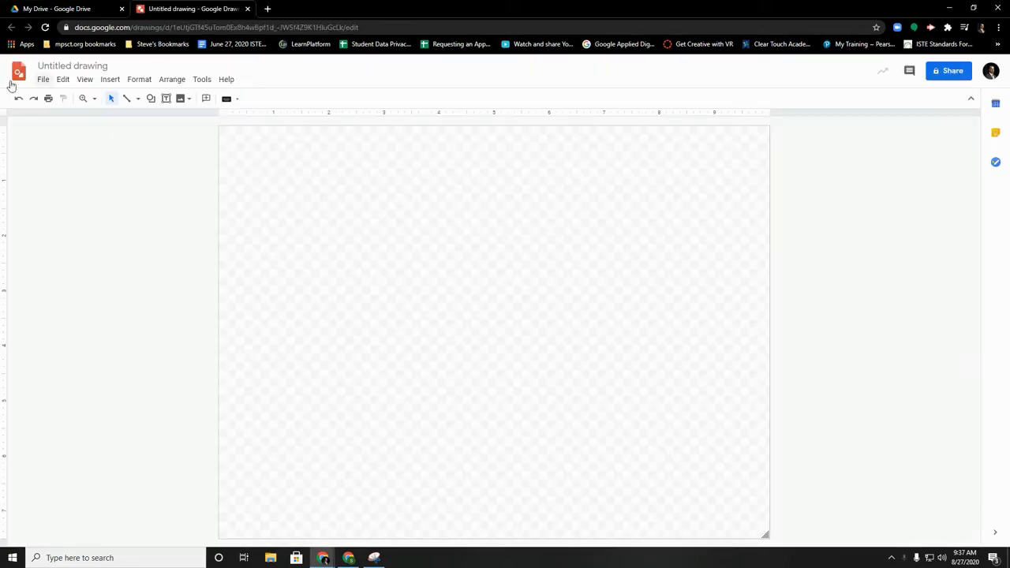
# Rename the drawing as My Concept Map
pyautogui.click(55, 67)
pyautogui.write('My Concept Ma')
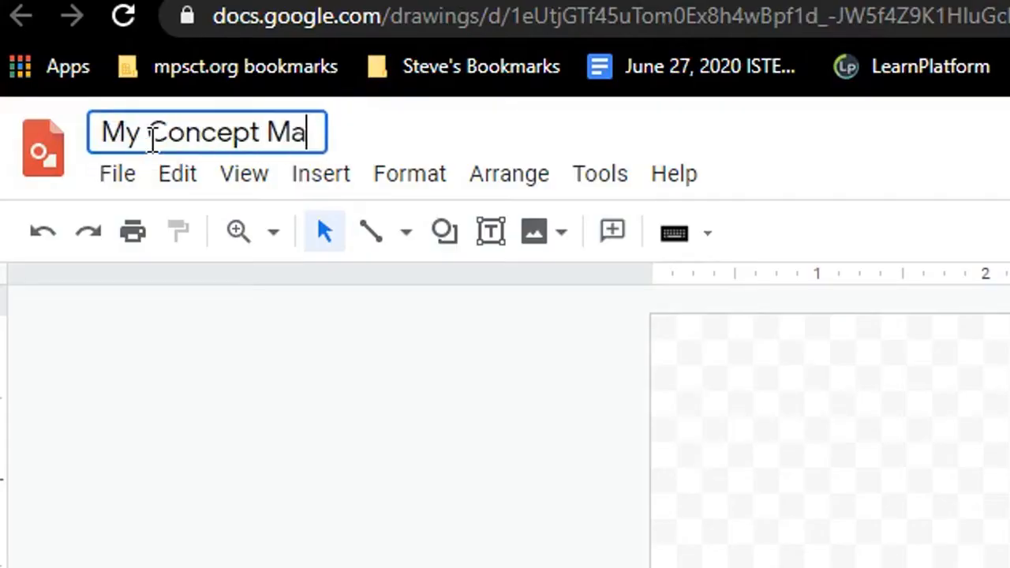
pyautogui.write('p')
pyautogui.press('Return')
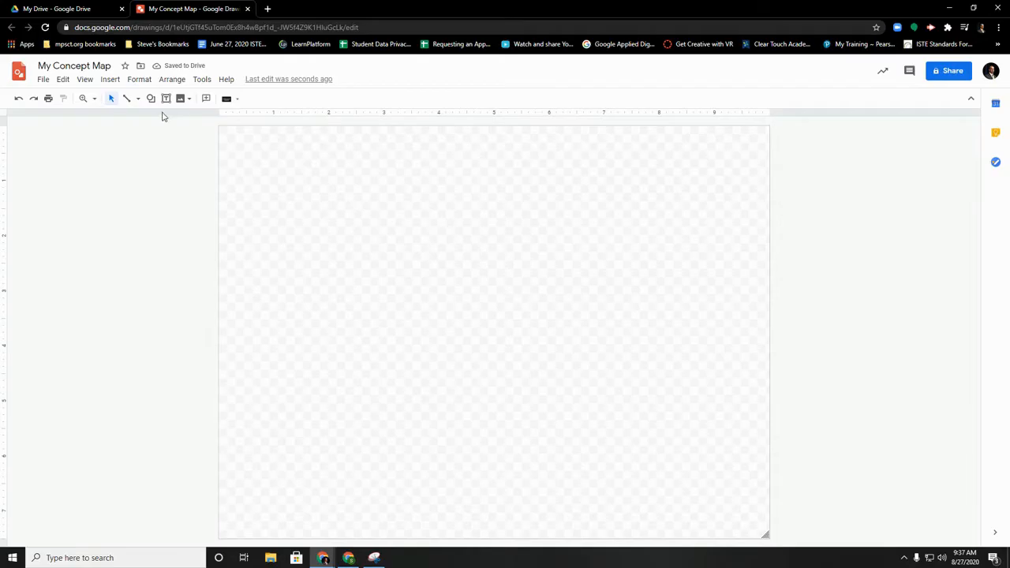
# Draw a rounded rectangle about 1.5 inches wide and 1 inch tall near the canvas's upper-left corner
pyautogui.click(152, 101)
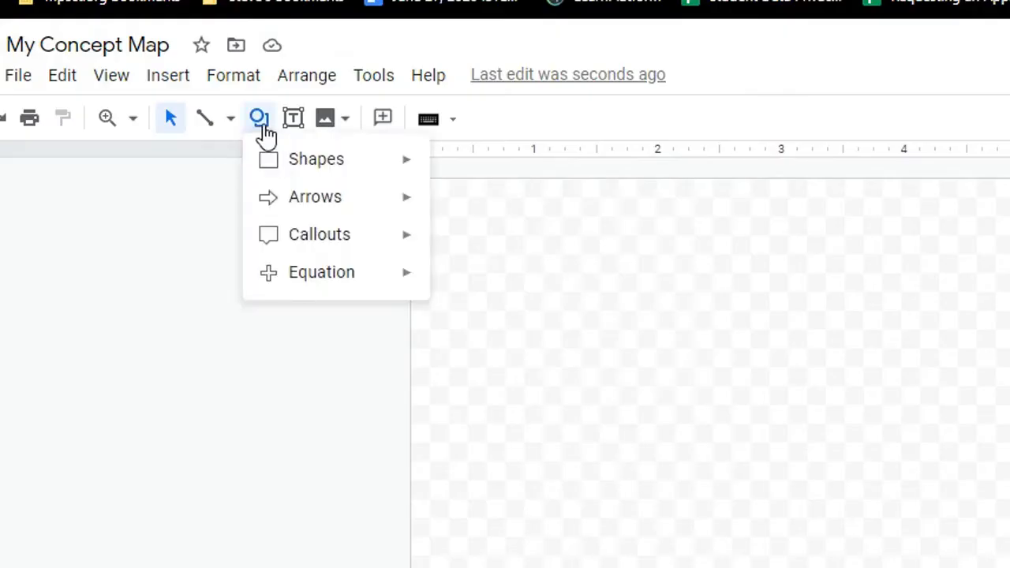
pyautogui.moveTo(286, 178)
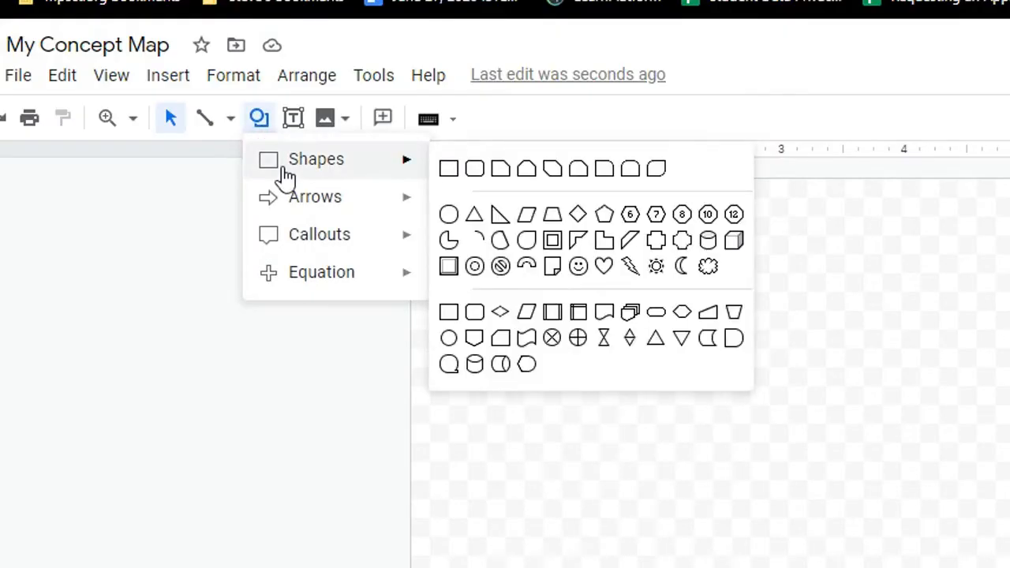
pyautogui.click(474, 169)
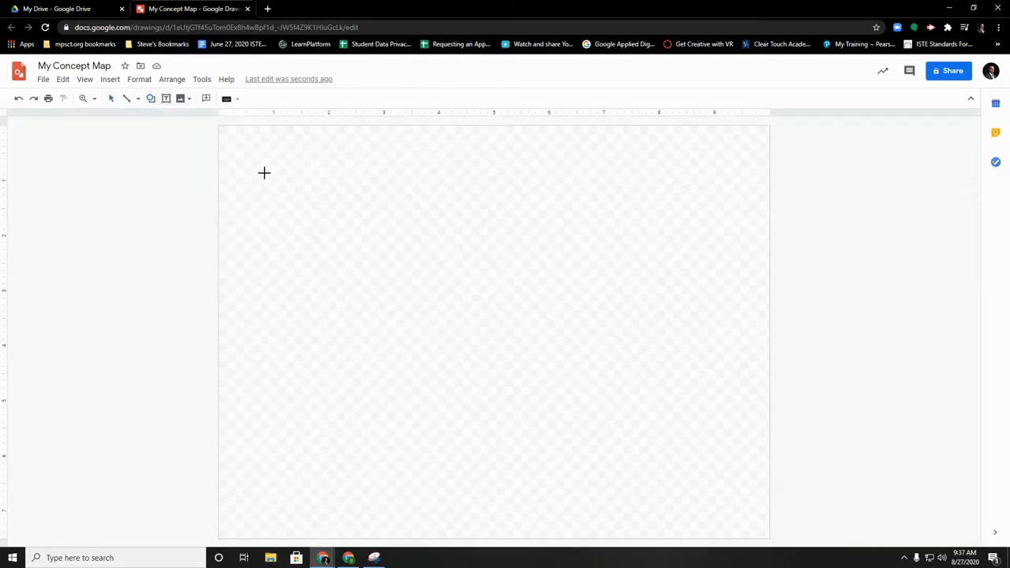
pyautogui.moveTo(249, 163); pyautogui.dragTo(335, 216)
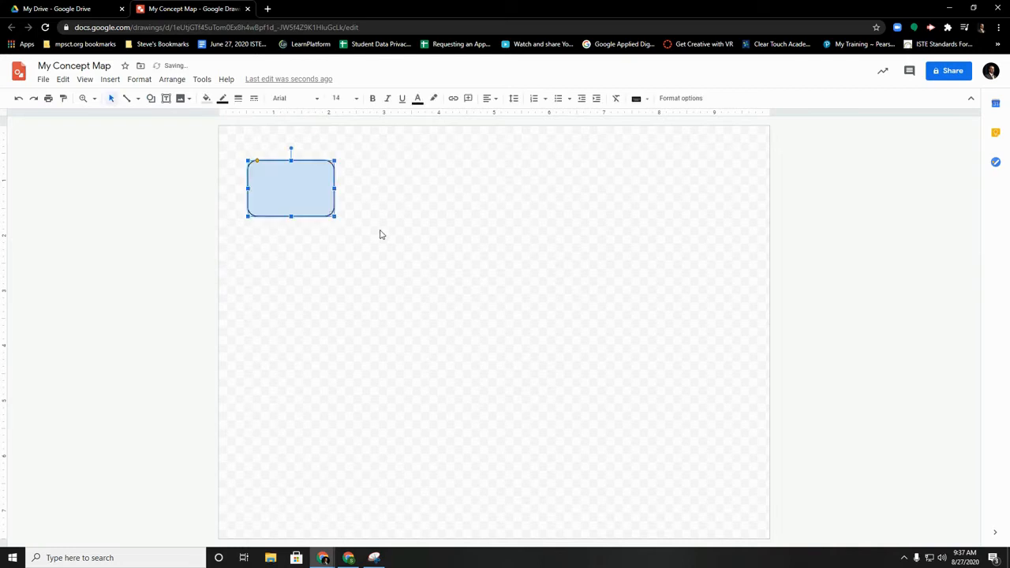
# Give the rounded rectangle a bright green fill and a blue border 4px thick
pyautogui.click(209, 101)
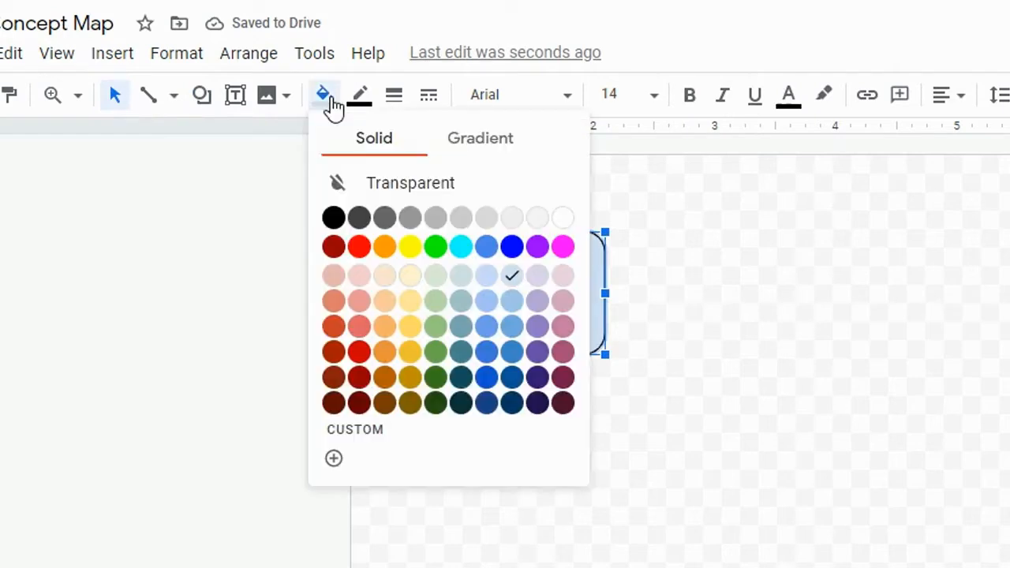
pyautogui.click(433, 247)
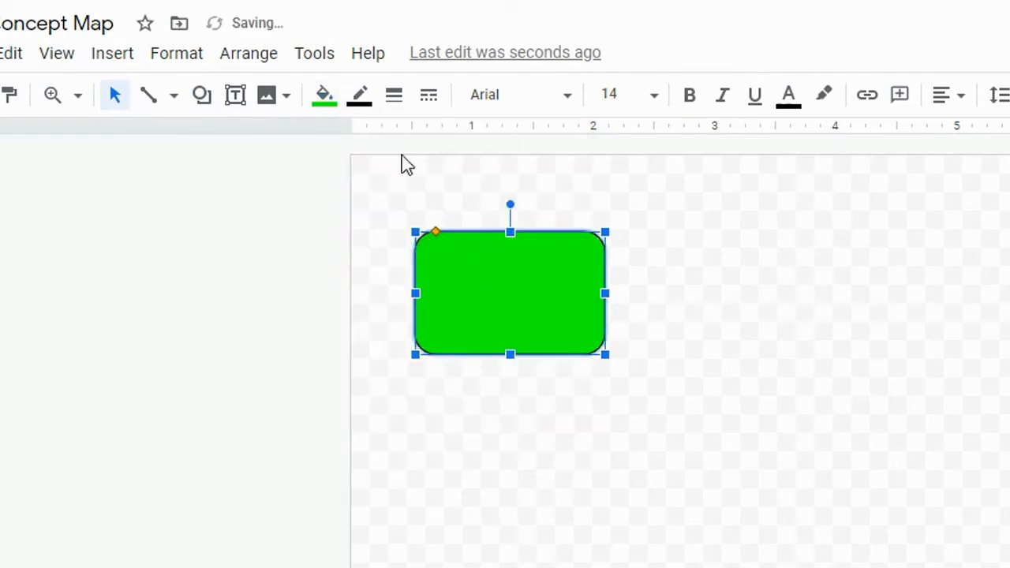
pyautogui.click(370, 108)
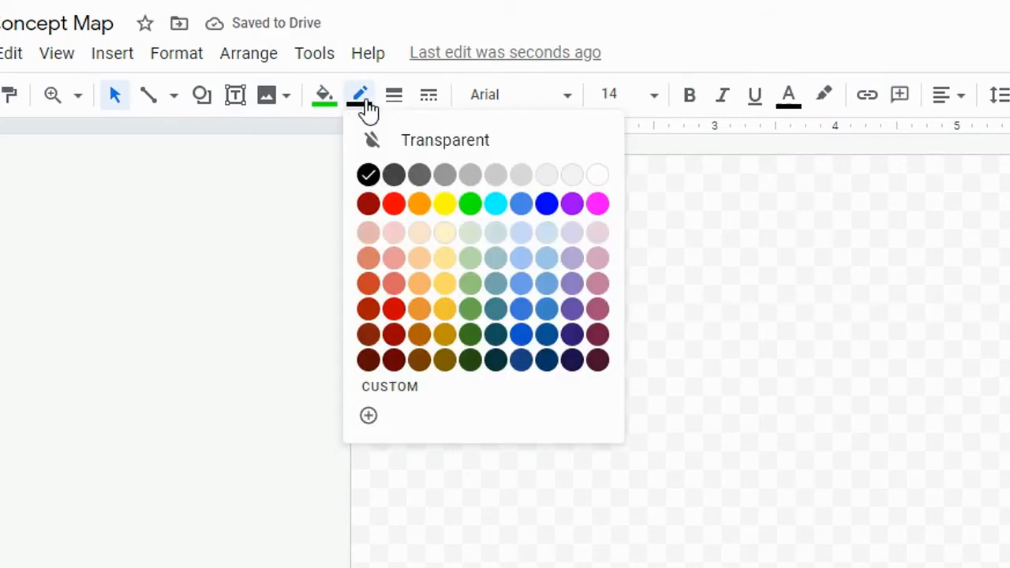
pyautogui.click(546, 204)
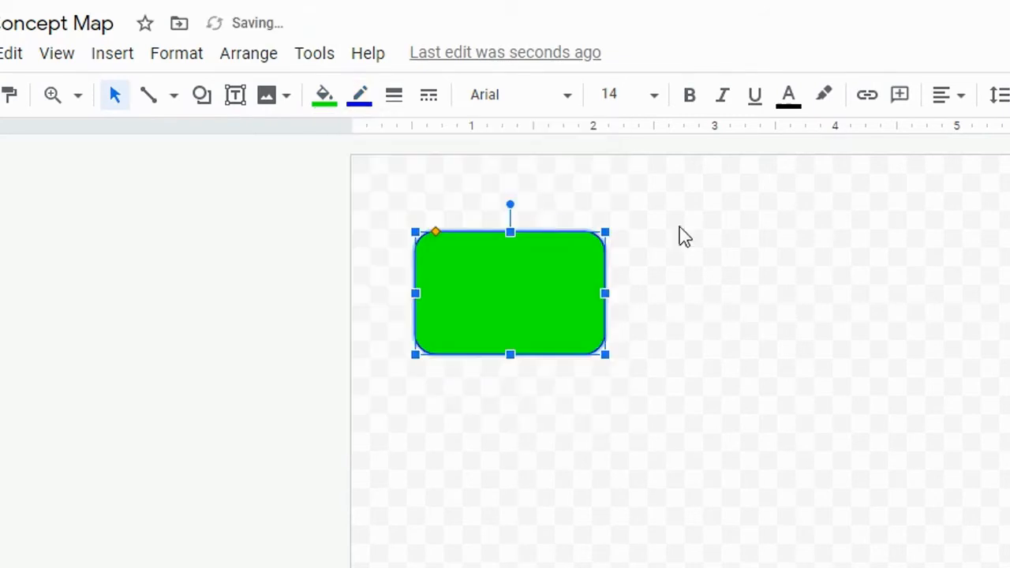
pyautogui.click(395, 99)
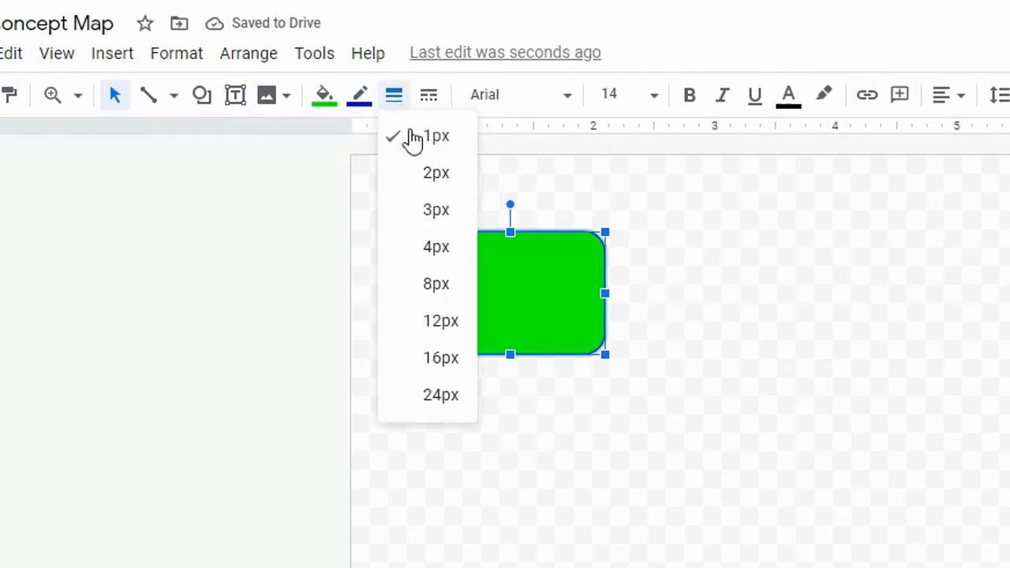
pyautogui.click(432, 240)
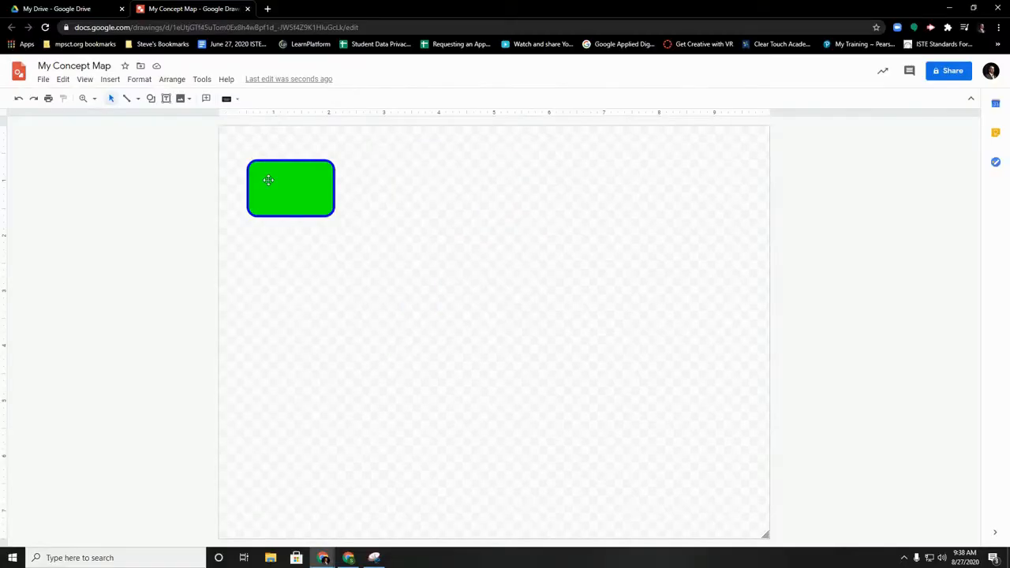
# Copy and paste the green box, and place the duplicate to the right of the original, near the canvas's upper middle
pyautogui.rightClick(265, 176)
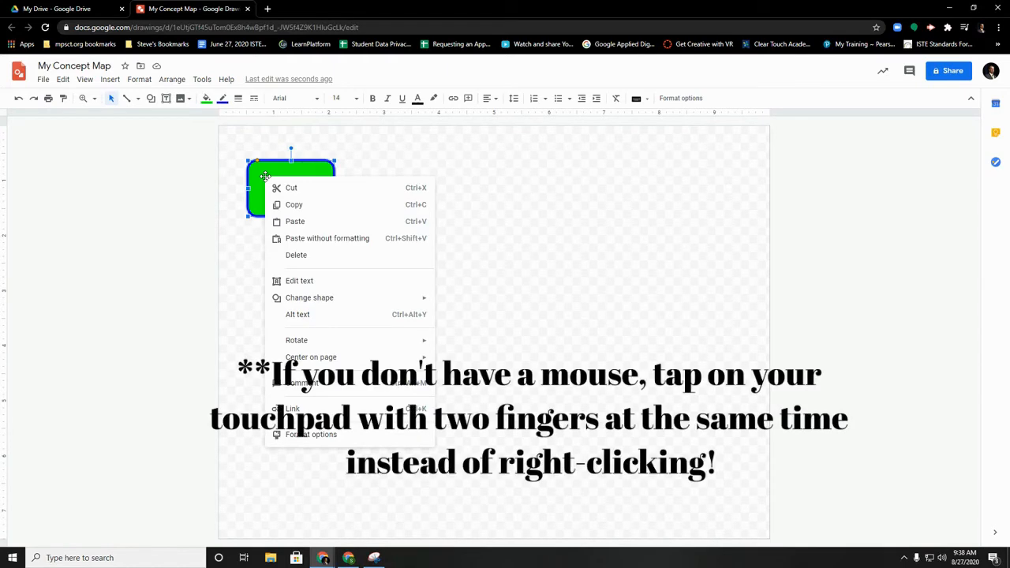
pyautogui.click(300, 205)
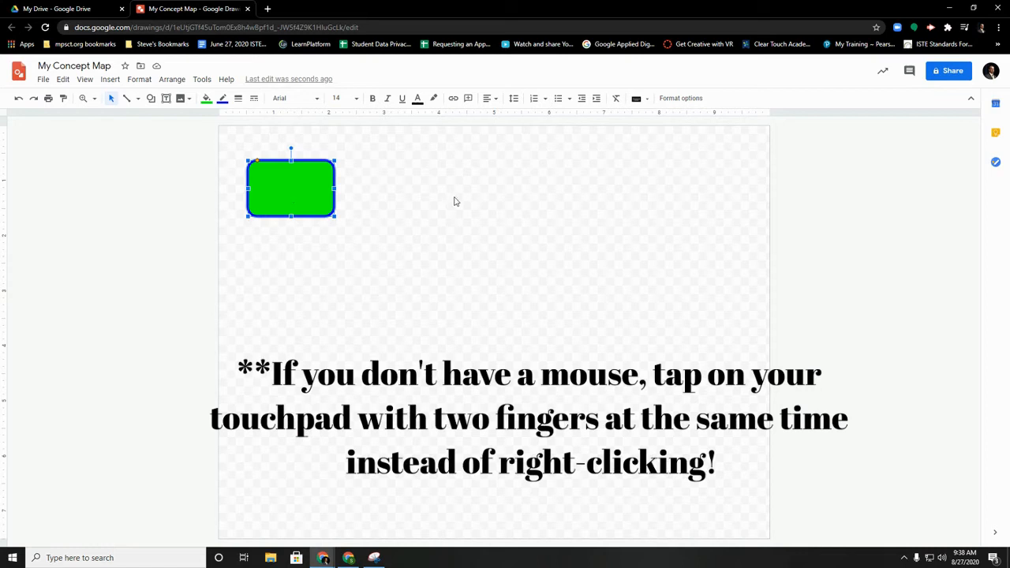
pyautogui.rightClick(524, 200)
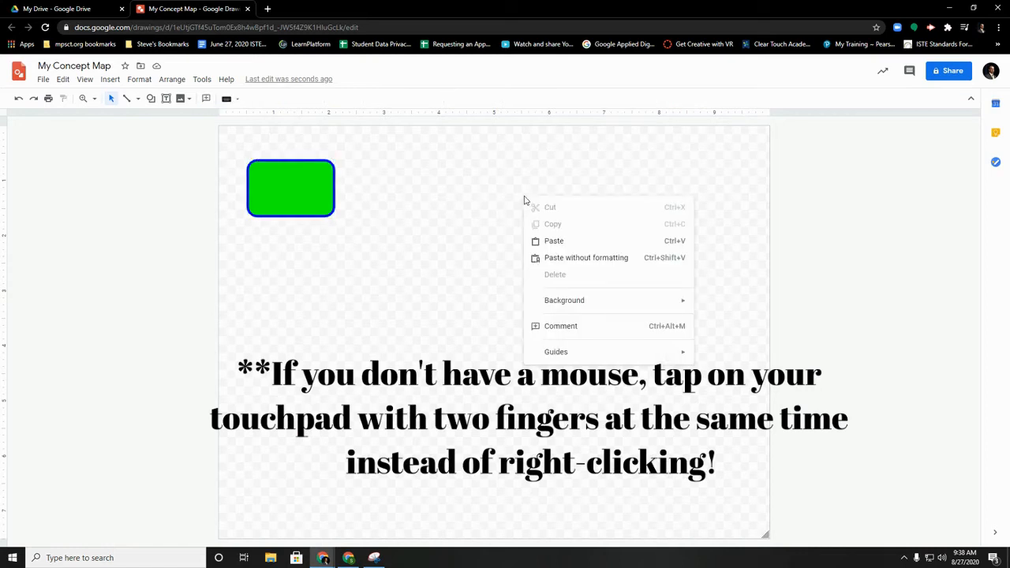
pyautogui.click(562, 242)
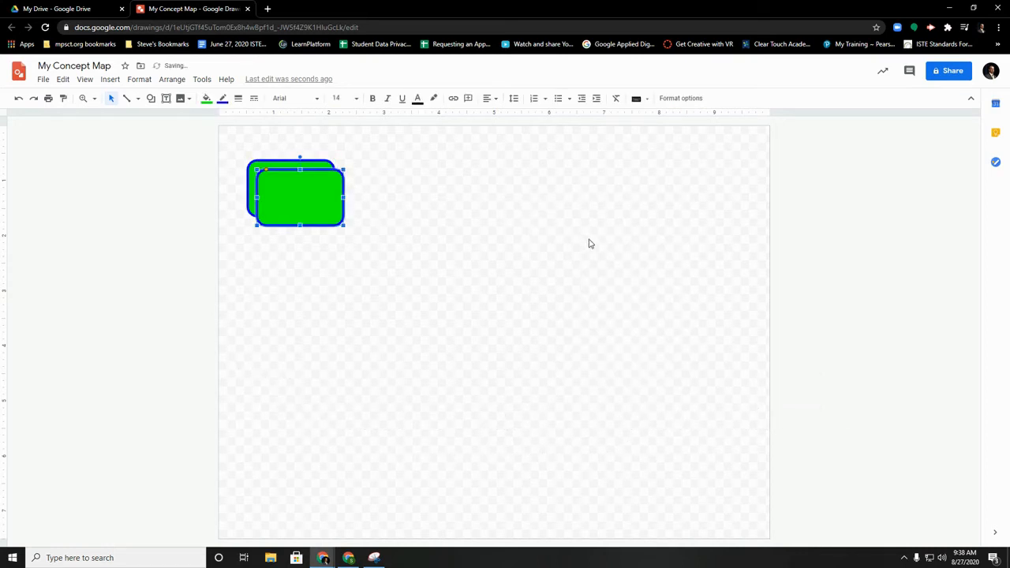
pyautogui.moveTo(288, 196); pyautogui.dragTo(465, 195)
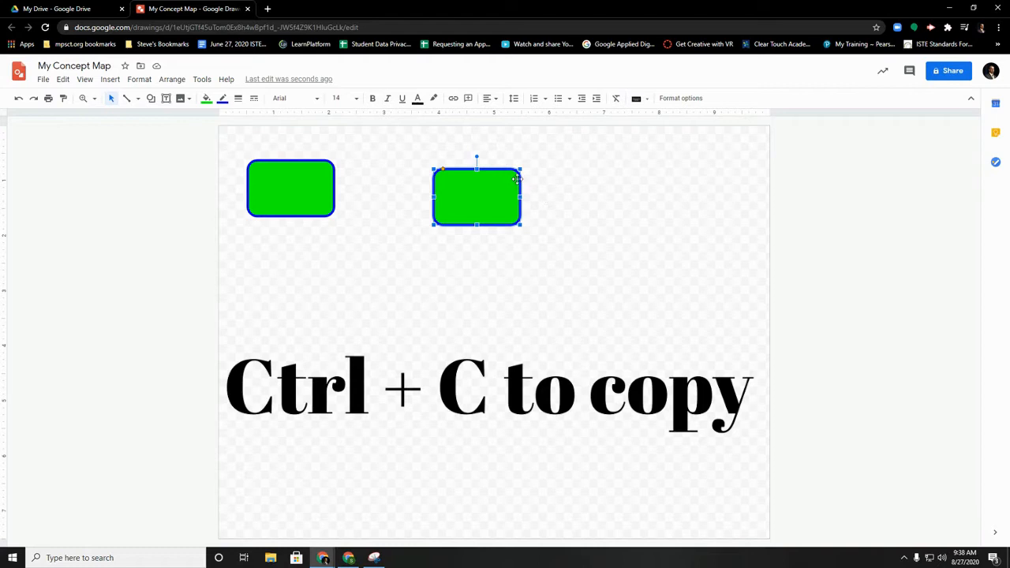
# Paste three more copies of the box and spread them out: one at the upper right and two in a second row
pyautogui.click(684, 230)
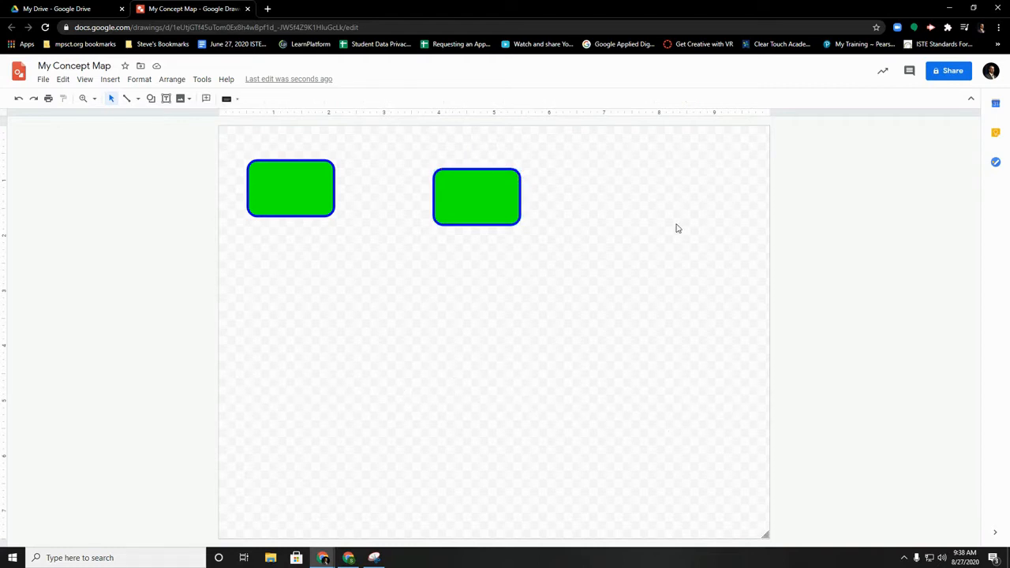
pyautogui.hotkey('ctrl', 'v')
pyautogui.hotkey('ctrl', 'v')
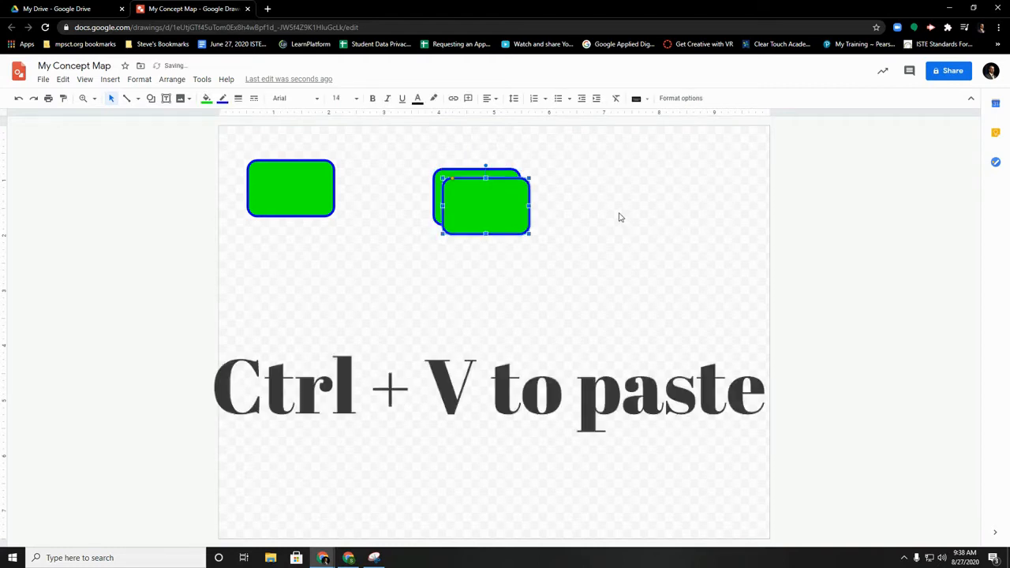
pyautogui.hotkey('ctrl', 'v')
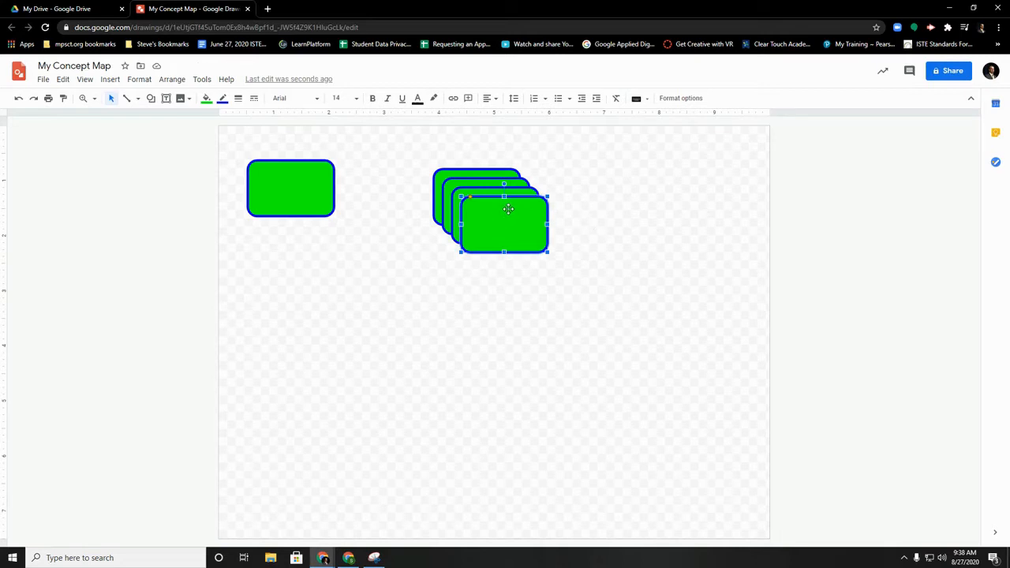
pyautogui.moveTo(506, 208); pyautogui.dragTo(282, 283)
pyautogui.moveTo(478, 219); pyautogui.dragTo(658, 202)
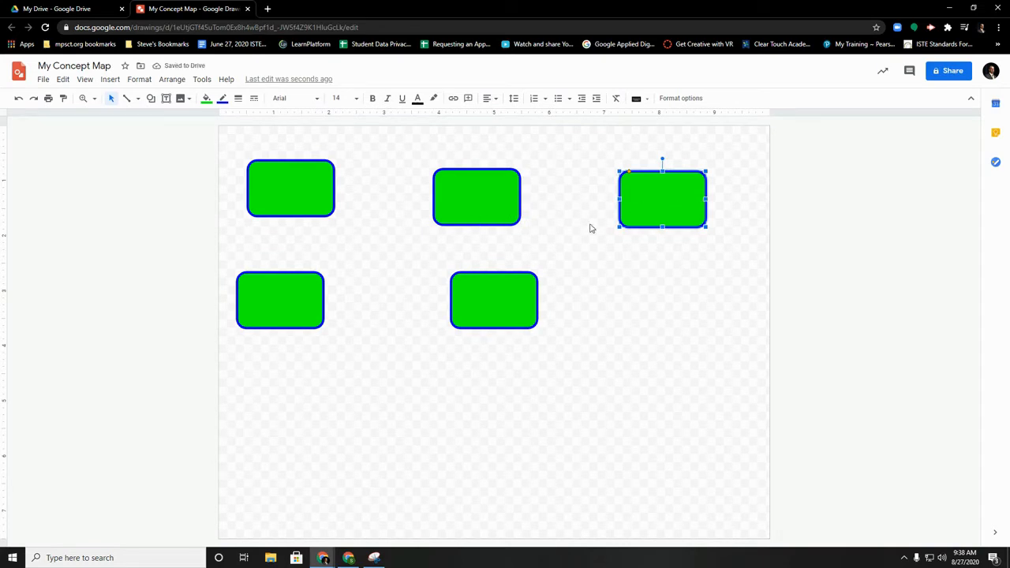
# Add the text "Box 1" inside the upper-left box
pyautogui.click(279, 183)
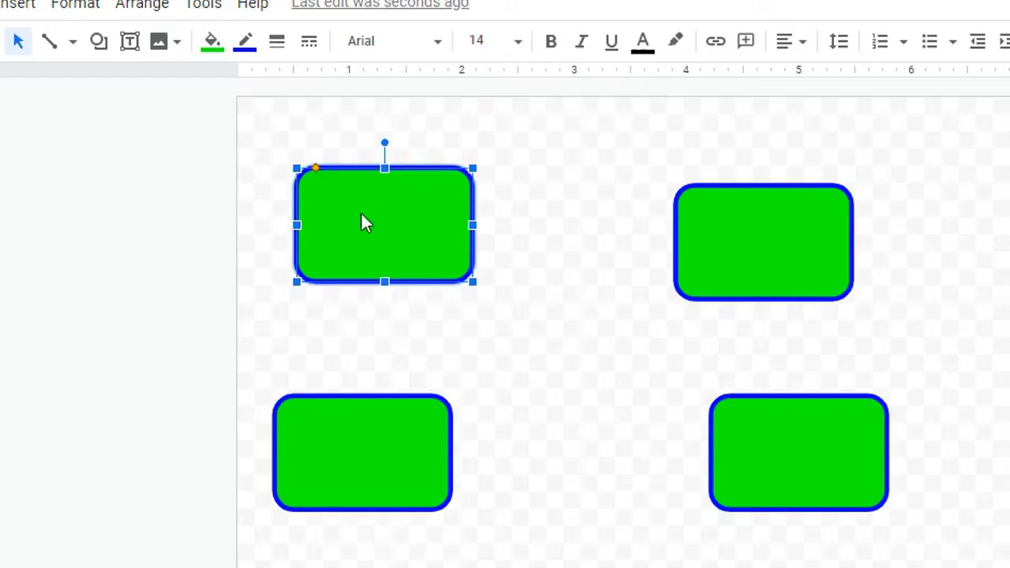
pyautogui.click(280, 186)
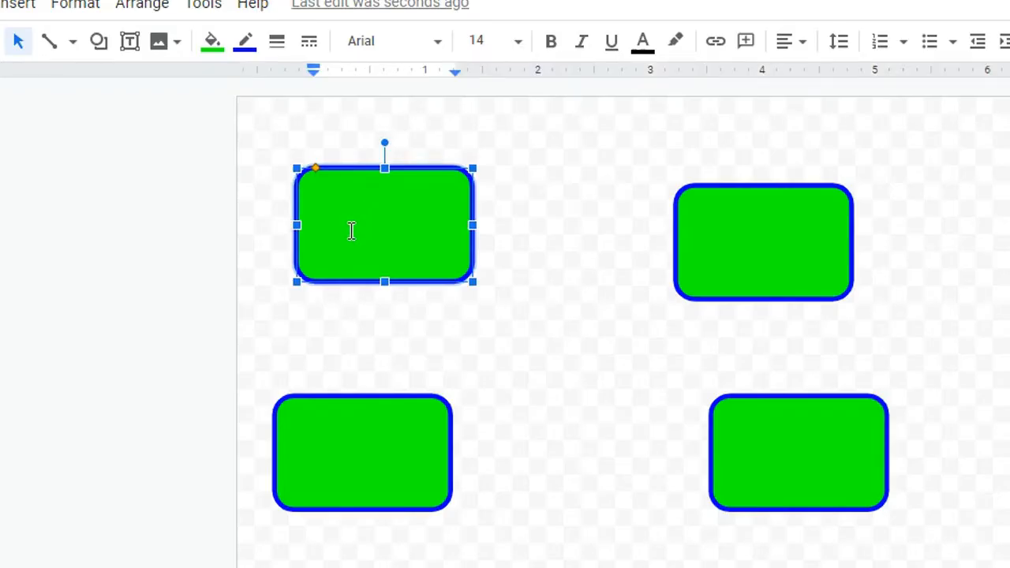
pyautogui.write('Box 1')
# Format the "Box 1" text as orange, bold, underlined and horizontally centered
pyautogui.moveTo(393, 224); pyautogui.dragTo(306, 227)
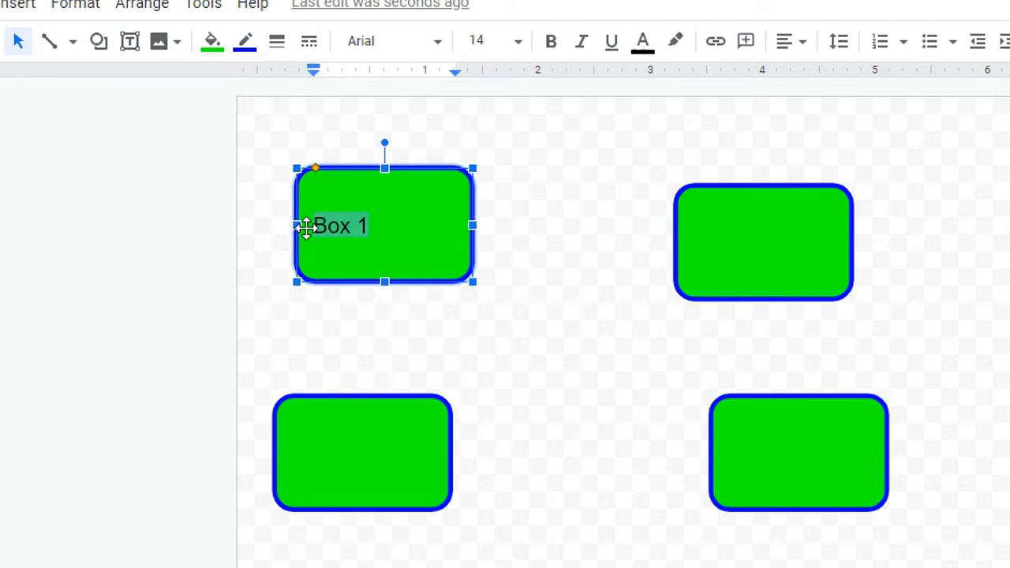
pyautogui.click(643, 46)
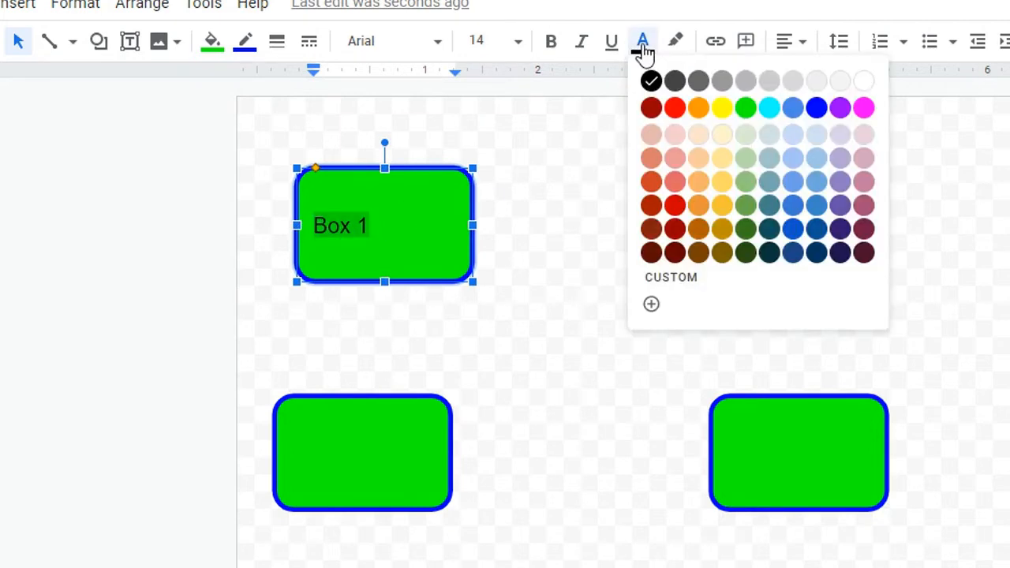
pyautogui.click(697, 109)
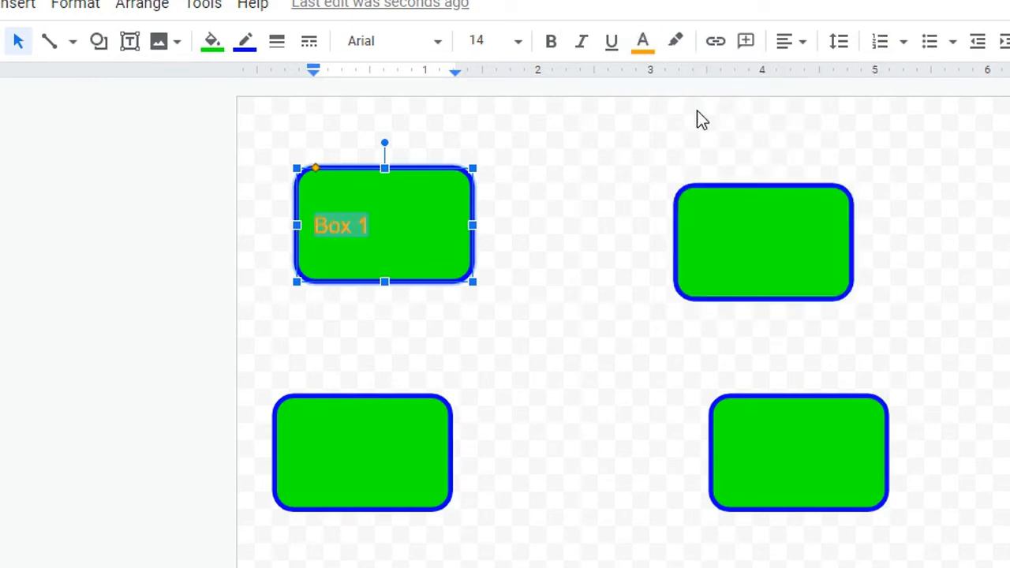
pyautogui.click(549, 43)
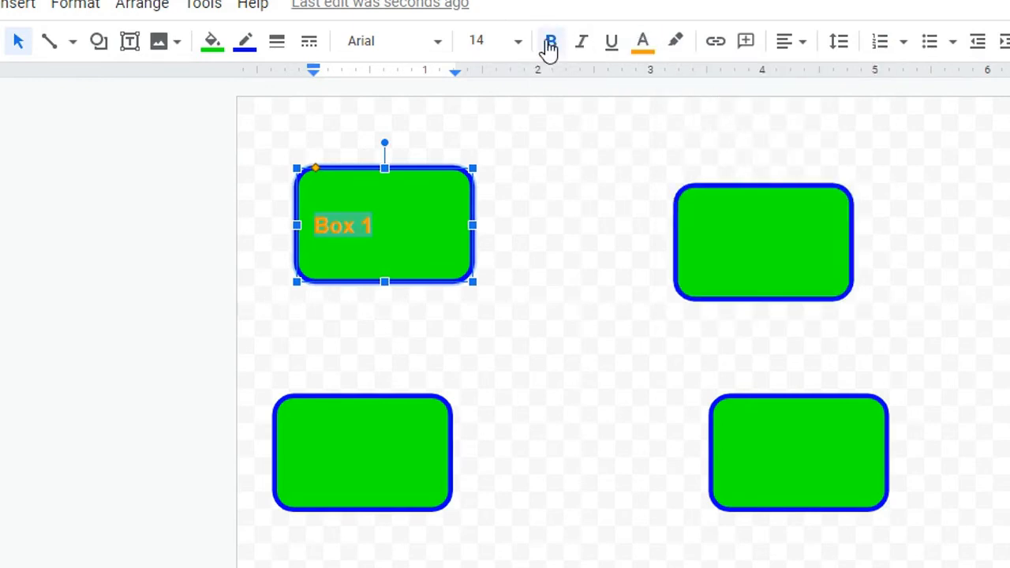
pyautogui.click(611, 46)
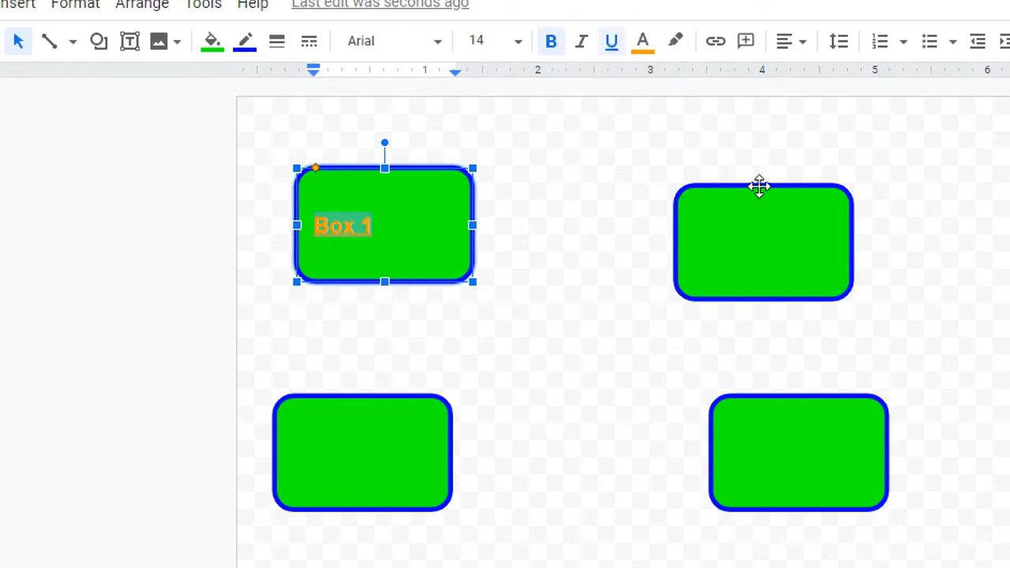
pyautogui.click(803, 47)
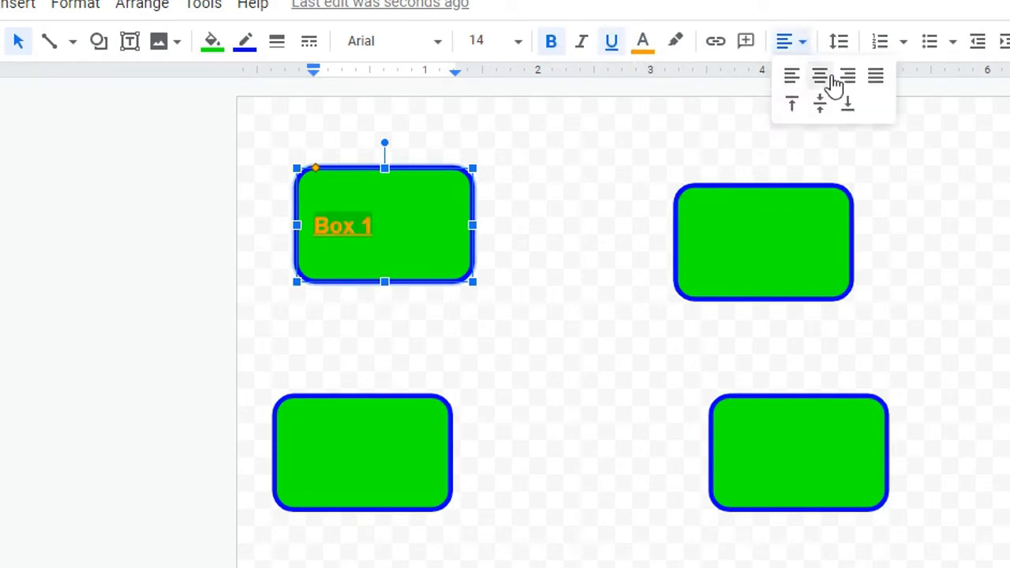
pyautogui.click(824, 76)
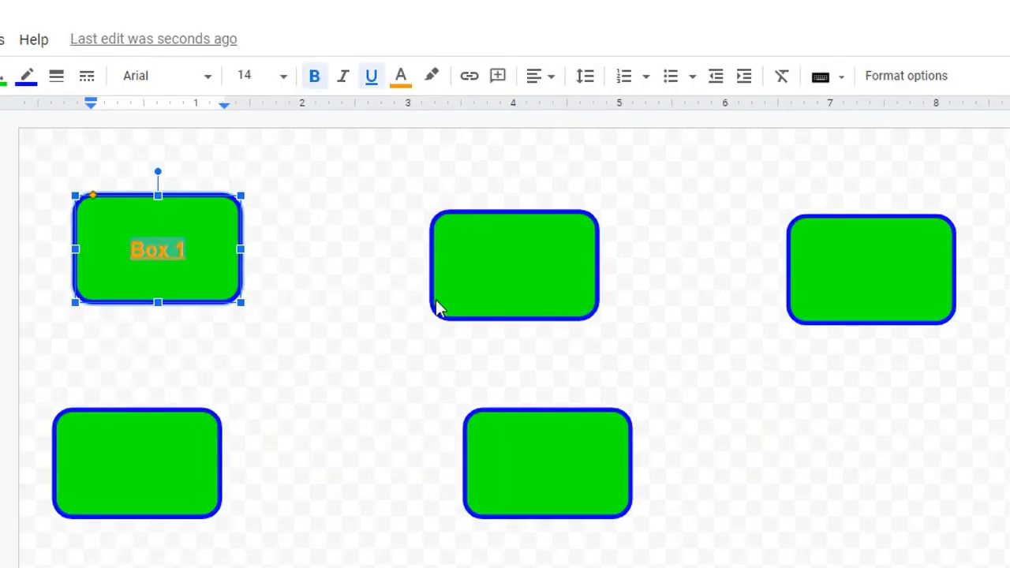
# Label the upper middle box "Box 2" and make its text bold, underlined, orange and centered
pyautogui.doubleClick(734, 251)
pyautogui.write('Box 2')
pyautogui.moveTo(494, 264); pyautogui.dragTo(455, 263)
pyautogui.click(314, 76)
pyautogui.click(370, 75)
pyautogui.click(400, 76)
pyautogui.click(451, 141)
pyautogui.click(541, 76)
pyautogui.click(569, 109)
# Label the upper-right box "Box 3" and format its text as bold, underlined, orange and centered
pyautogui.doubleClick(863, 265)
pyautogui.write('Box 3')
pyautogui.press('Escape')
pyautogui.click(314, 76)
pyautogui.click(370, 76)
pyautogui.click(401, 76)
pyautogui.click(453, 139)
pyautogui.click(541, 76)
pyautogui.click(569, 108)
# Label the lower-left box "Box 4" and make its text bold, underlined, orange and horizontally centered
pyautogui.doubleClick(121, 485)
pyautogui.write('Box 4')
pyautogui.press('Escape')
pyautogui.click(314, 75)
pyautogui.click(371, 75)
pyautogui.click(401, 76)
pyautogui.click(452, 140)
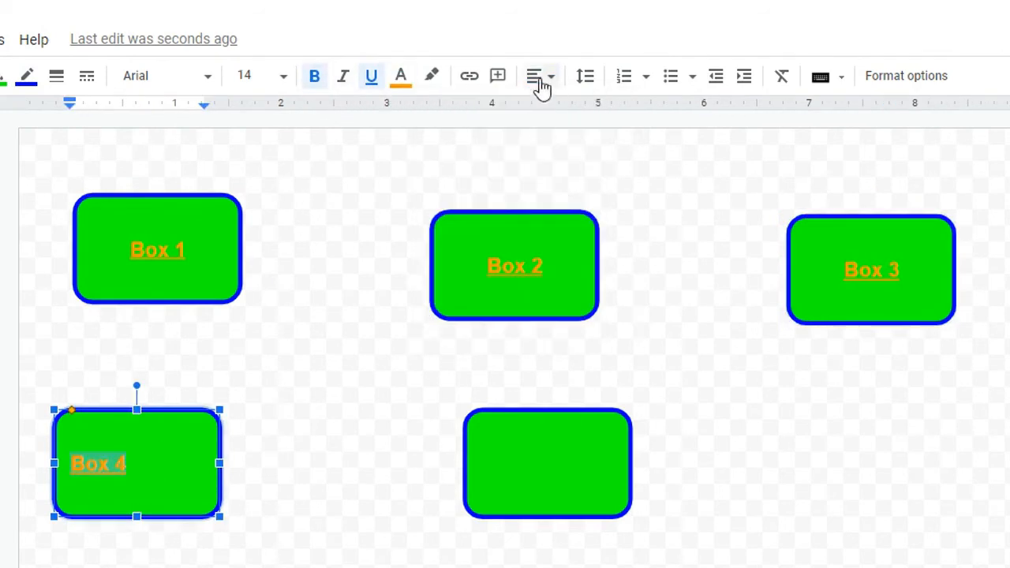
pyautogui.click(541, 76)
pyautogui.click(569, 108)
# Label the lower middle box "Box 5" and format its text as bold, underlined, orange and centered
pyautogui.doubleClick(532, 465)
pyautogui.write('Box 5')
pyautogui.press('Escape')
pyautogui.click(314, 76)
pyautogui.click(370, 76)
pyautogui.click(400, 76)
pyautogui.click(452, 139)
pyautogui.click(541, 75)
pyautogui.click(569, 108)
pyautogui.click(641, 337)
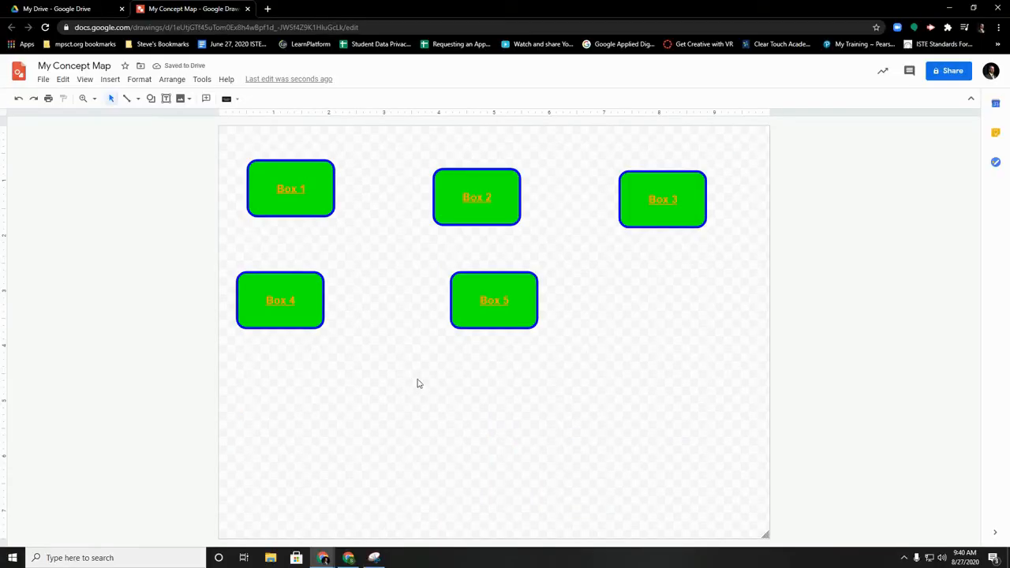
# Join the right side of Box 1 to the left side of Box 2 with an elbow connector, and shift Box 2 slightly
pyautogui.click(139, 99)
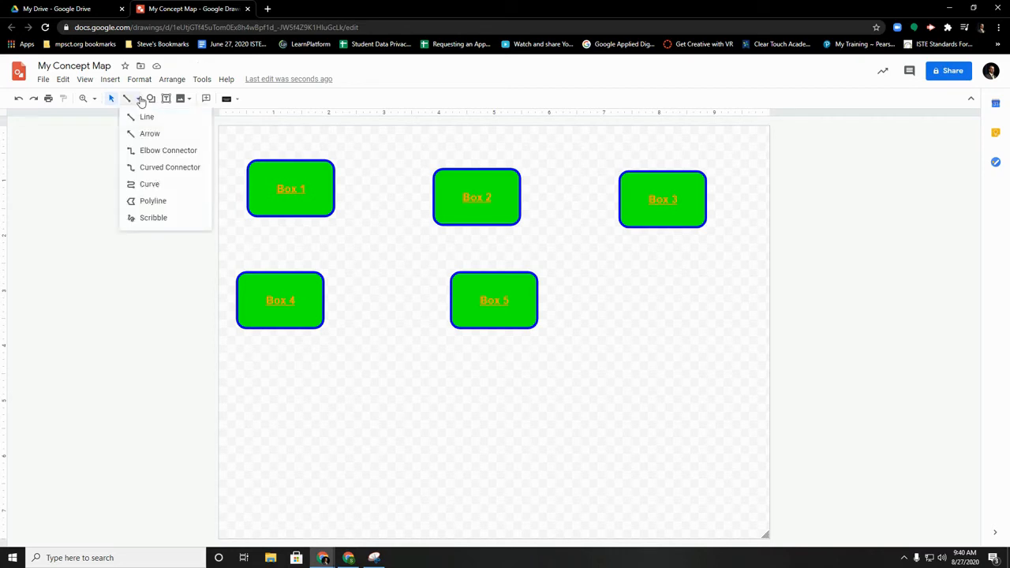
pyautogui.click(150, 150)
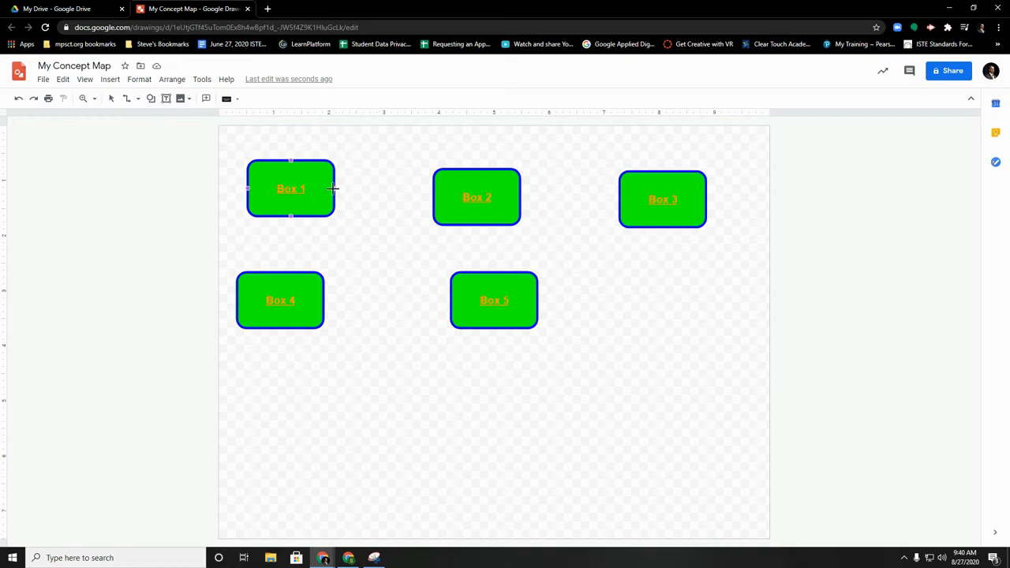
pyautogui.moveTo(337, 189); pyautogui.dragTo(433, 205)
pyautogui.moveTo(434, 196); pyautogui.dragTo(434, 197)
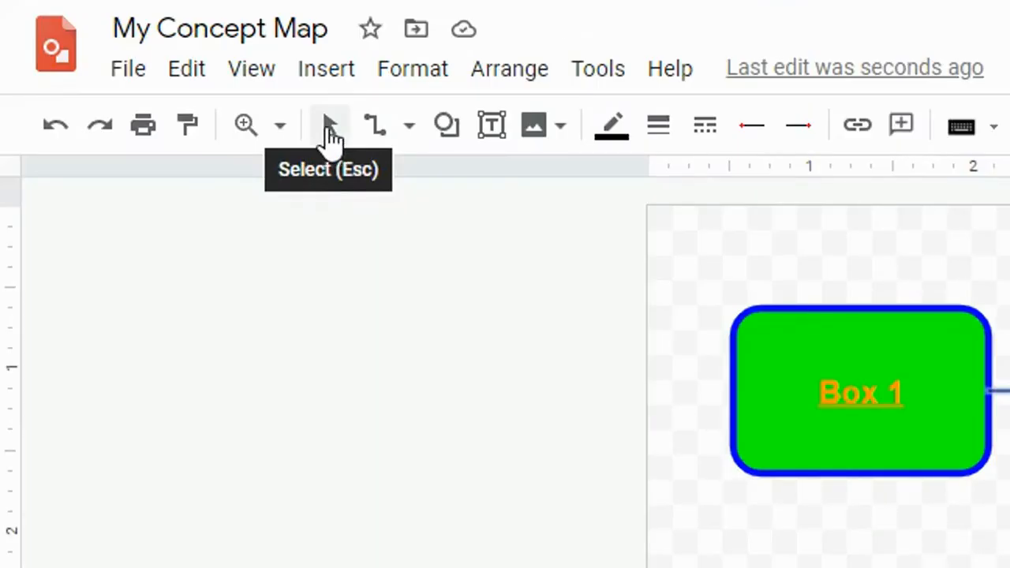
pyautogui.click(110, 102)
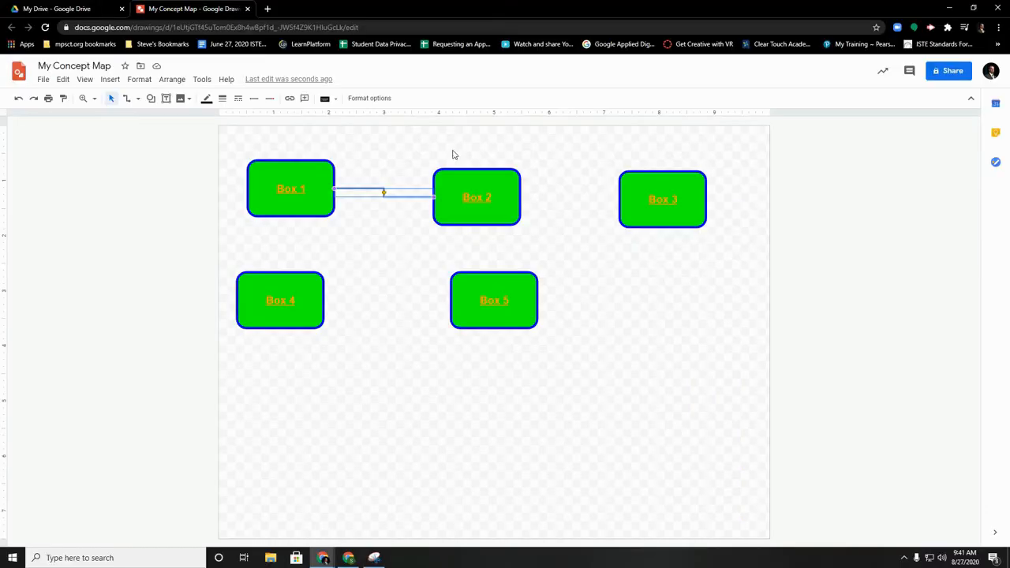
pyautogui.moveTo(486, 199); pyautogui.dragTo(492, 171)
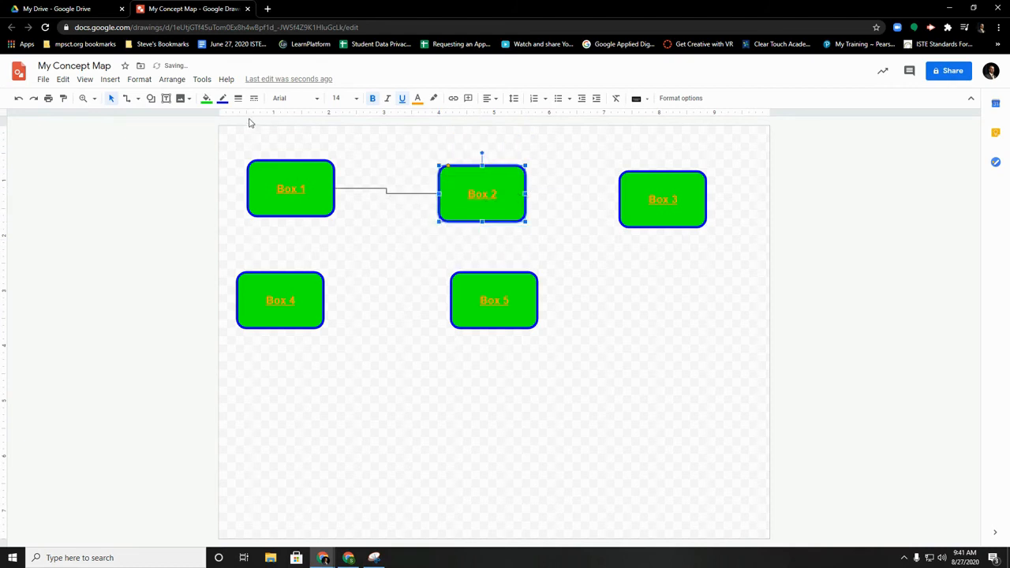
# Draw elbow connectors linking Box 2 to Box 3, Box 3 to Box 5, and Box 5 to Box 4
pyautogui.click(138, 99)
pyautogui.click(162, 152)
pyautogui.moveTo(527, 194); pyautogui.dragTo(620, 199)
pyautogui.moveTo(660, 229); pyautogui.dragTo(538, 300)
pyautogui.moveTo(450, 300)
pyautogui.mouseDown()
pyautogui.moveTo(324, 300)
pyautogui.moveTo(297, 394)
pyautogui.mouseUp()
# Spread out the connected boxes by moving Boxes 4 and 5 lower, with Box 5 under Box 3, and Box 2 below its row
pyautogui.moveTo(489, 308); pyautogui.dragTo(637, 427)
pyautogui.moveTo(481, 213); pyautogui.dragTo(454, 265)
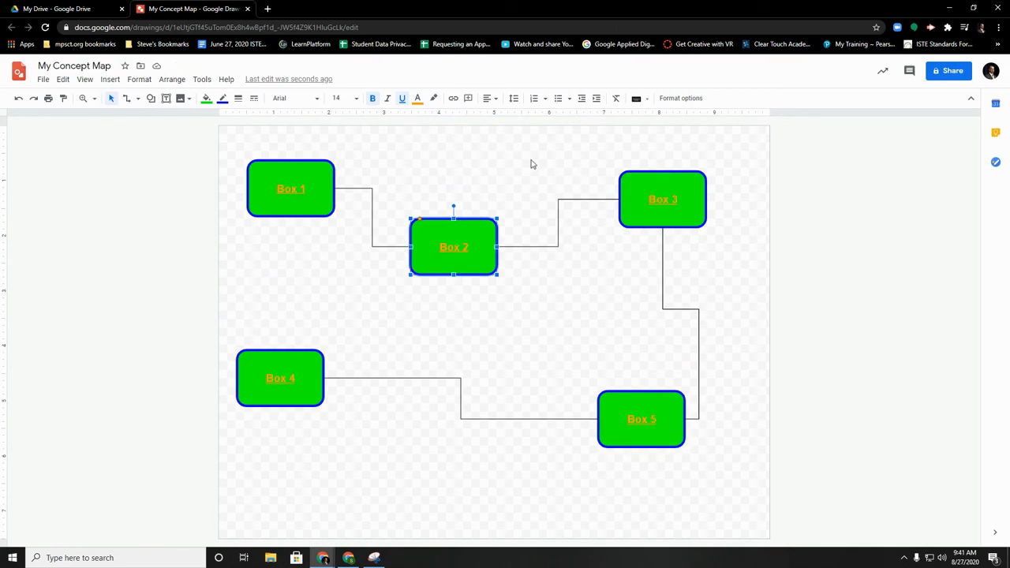
# Change the drawing's background to solid blue
pyautogui.rightClick(444, 159)
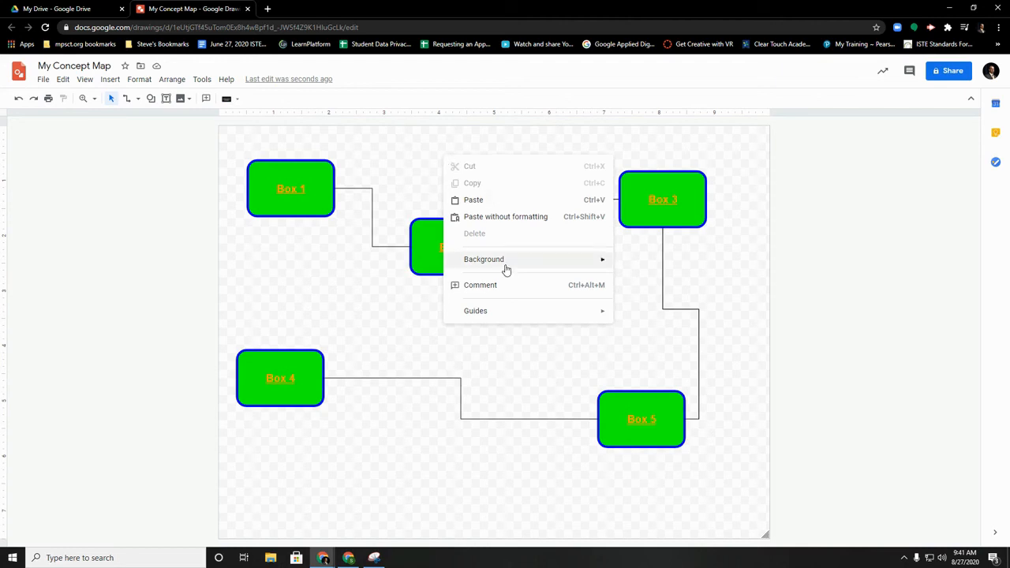
pyautogui.moveTo(505, 268)
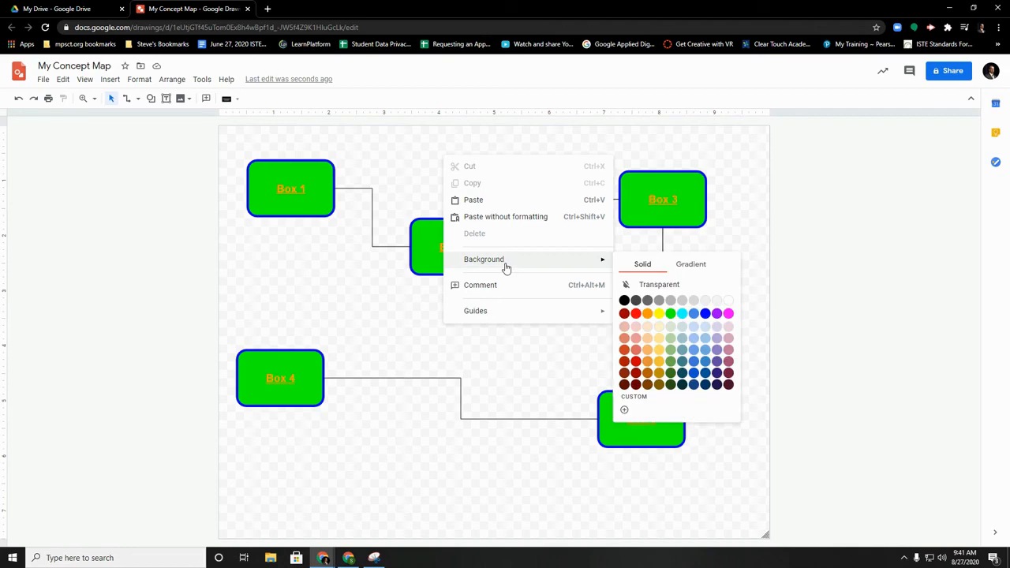
pyautogui.click(705, 314)
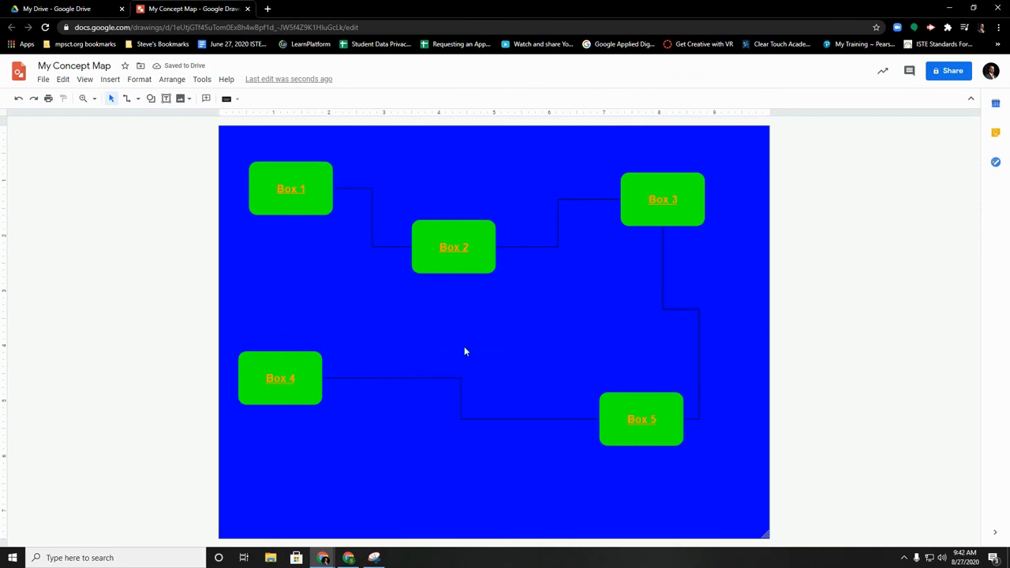
# Enlarge the canvas from its lower-right corner to about twice its width and one and a half times its height
pyautogui.click(84, 80)
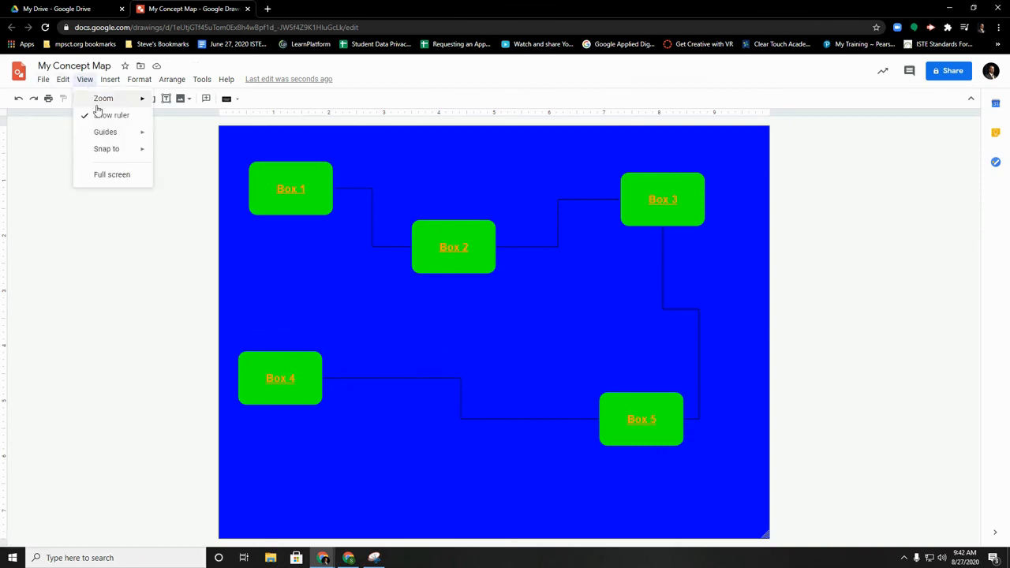
pyautogui.moveTo(101, 101)
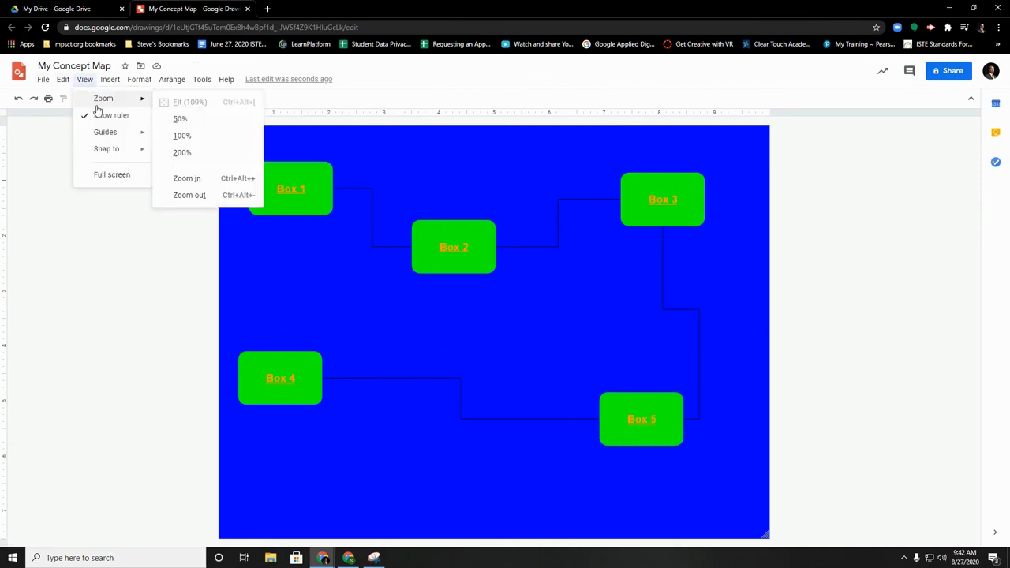
pyautogui.click(184, 119)
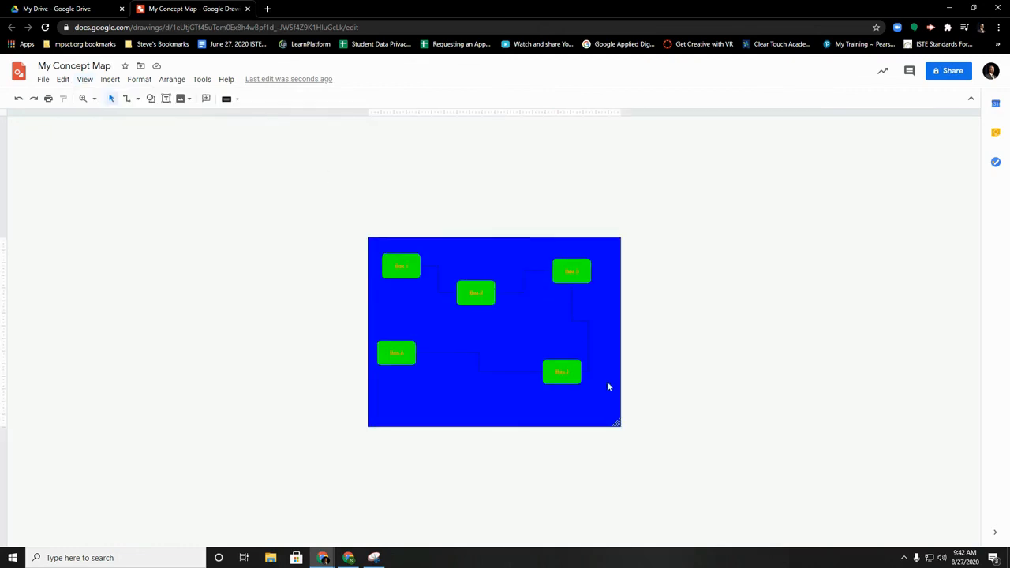
pyautogui.moveTo(618, 423); pyautogui.dragTo(883, 522)
pyautogui.scroll(-1, 676, 382)
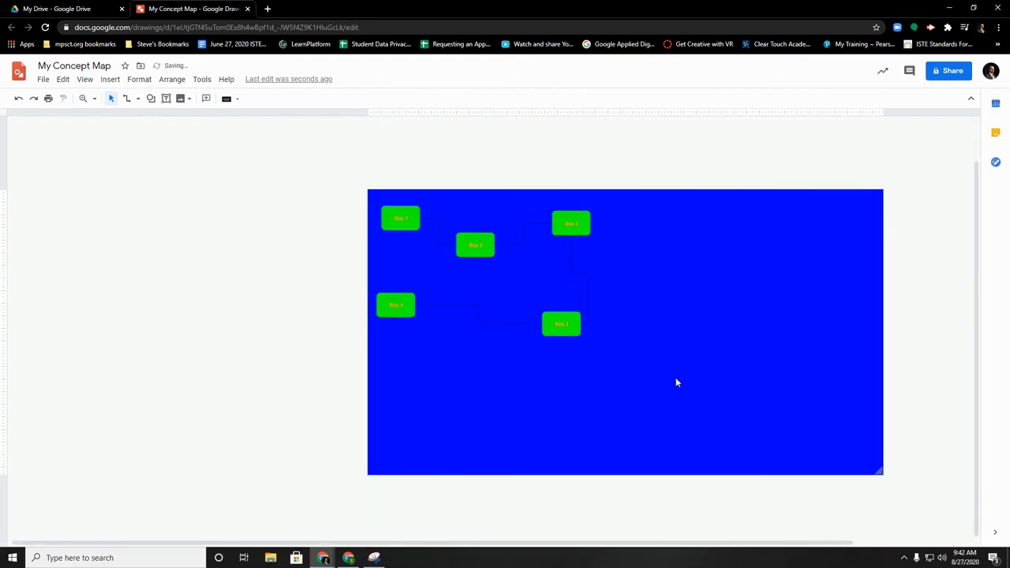
pyautogui.moveTo(332, 545); pyautogui.dragTo(446, 546)
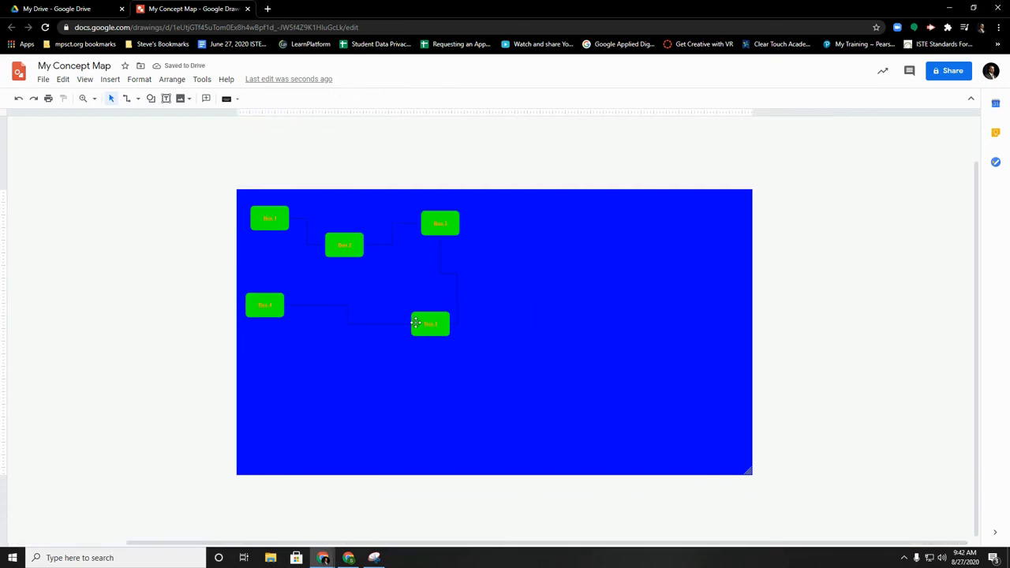